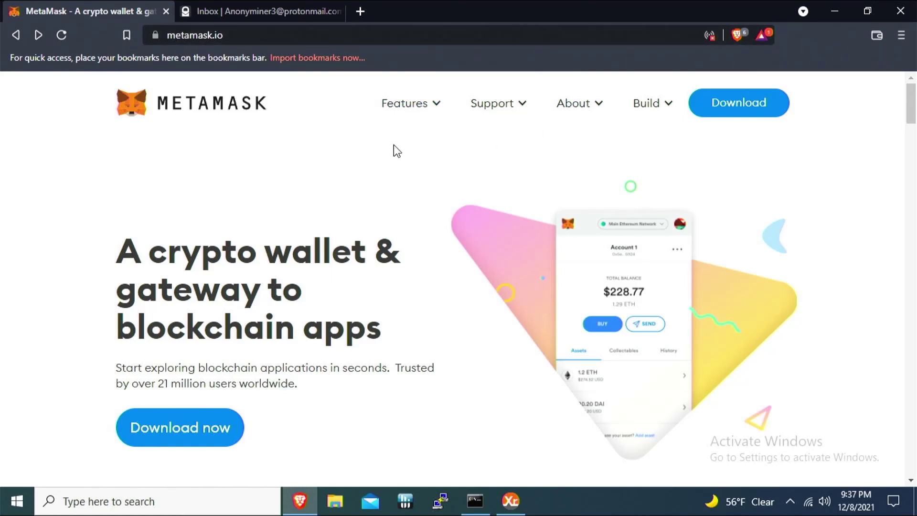
# - Select the metamask.io address in the browser's address bar
pyautogui.click(238, 36)
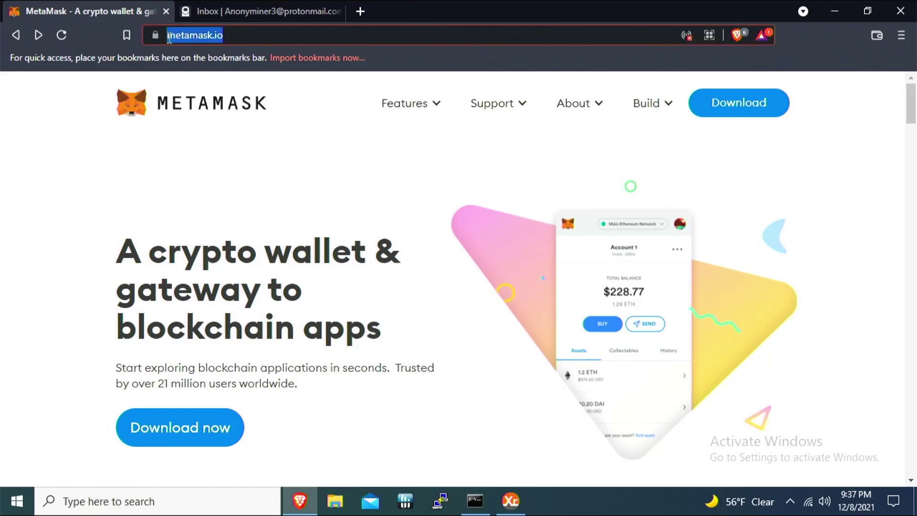
# - Add the MetaMask extension to Brave from its Chrome Web Store listing
pyautogui.click(181, 432)
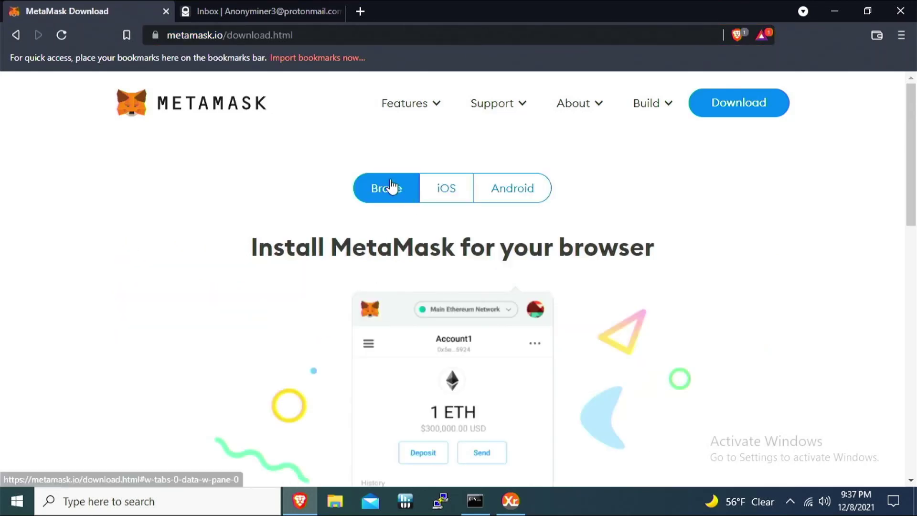
pyautogui.scroll(-5, 393, 186)
pyautogui.scroll(-3, 393, 186)
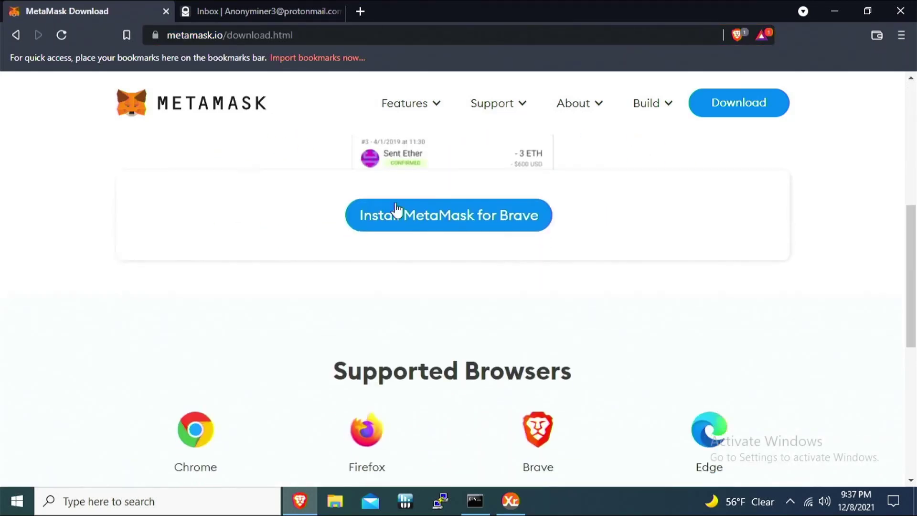
pyautogui.click(420, 220)
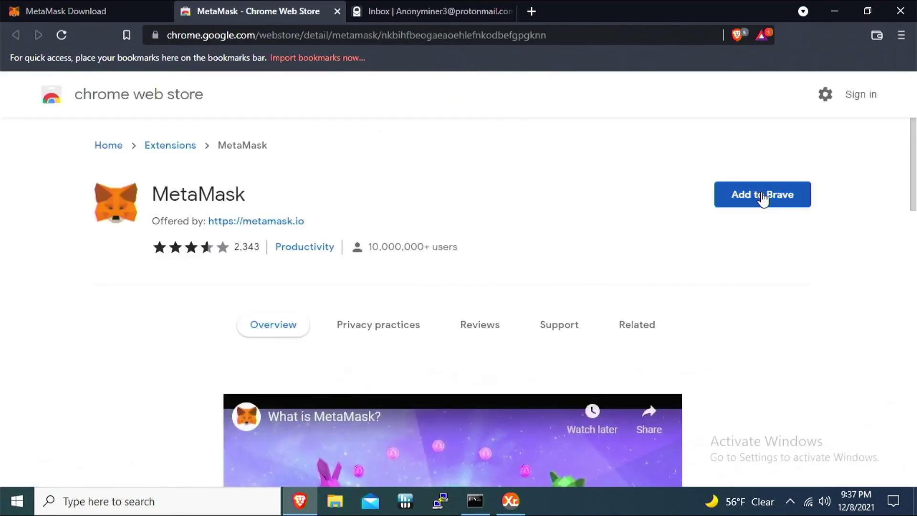
pyautogui.click(761, 193)
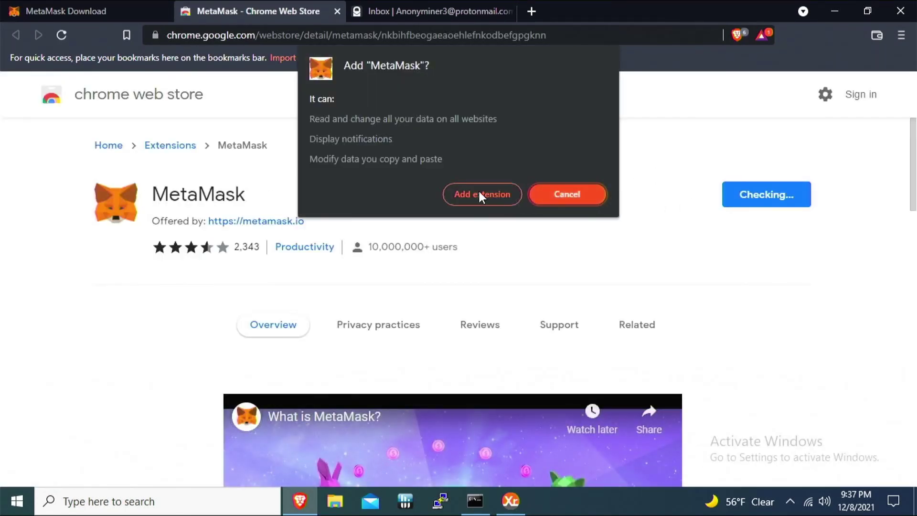
pyautogui.click(480, 194)
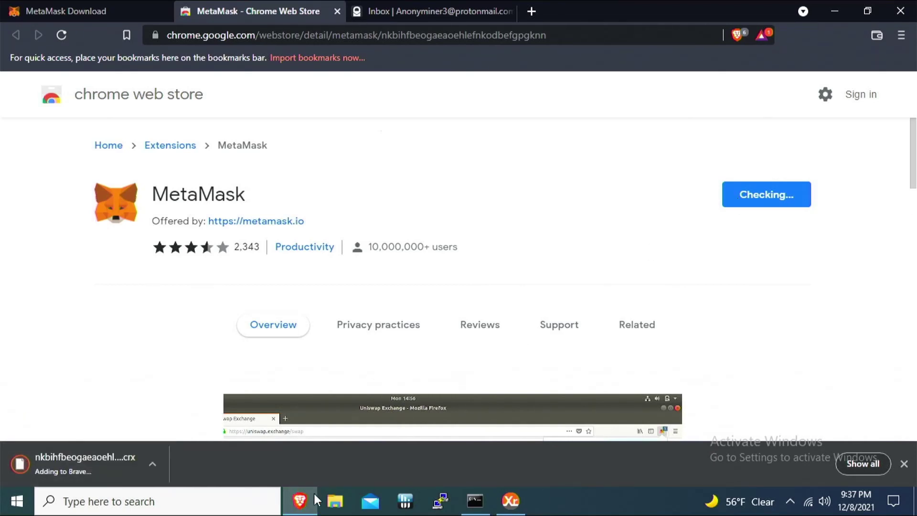
pyautogui.moveTo(510, 501)
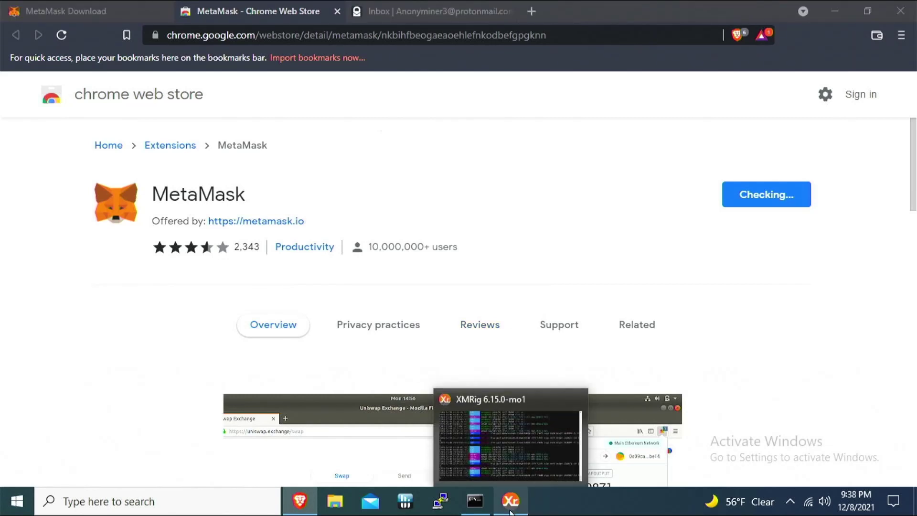
pyautogui.rightClick(524, 495)
pyautogui.click(527, 473)
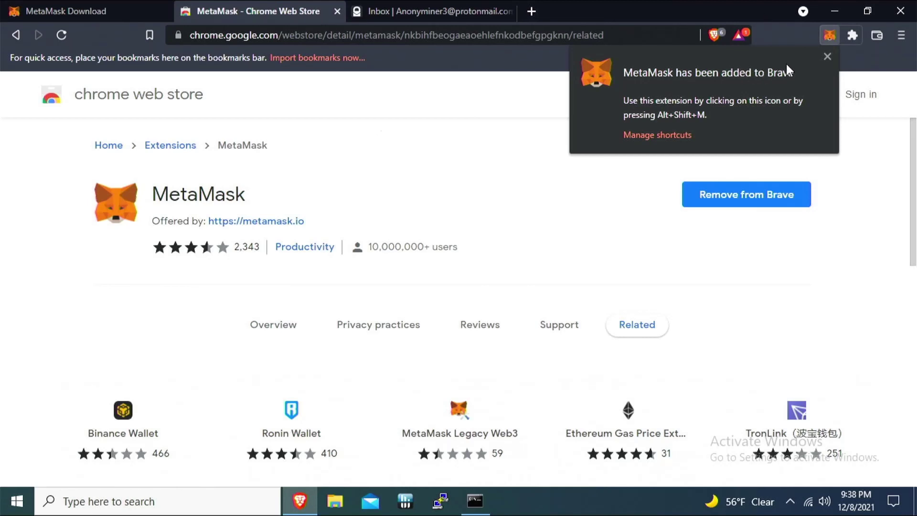
# - Launch MetaMask from the toolbar, get started, and choose to create a new wallet
pyautogui.click(829, 34)
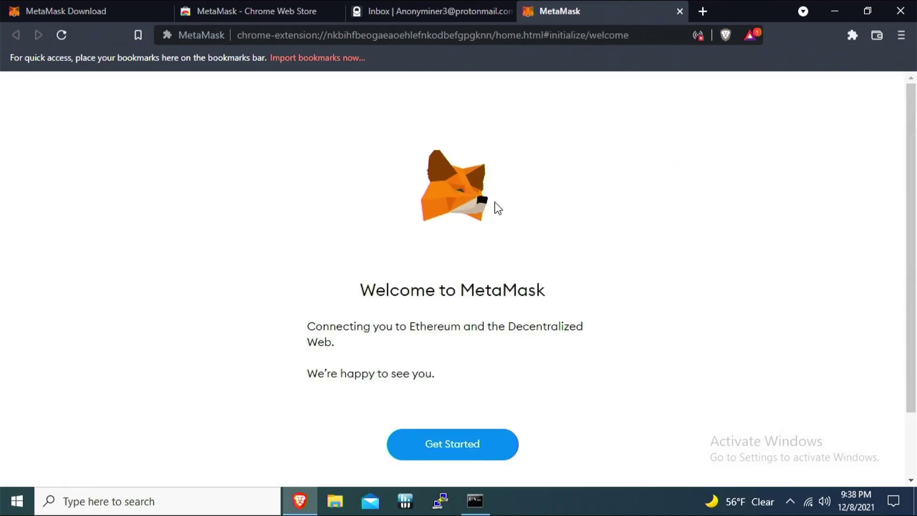
pyautogui.click(452, 444)
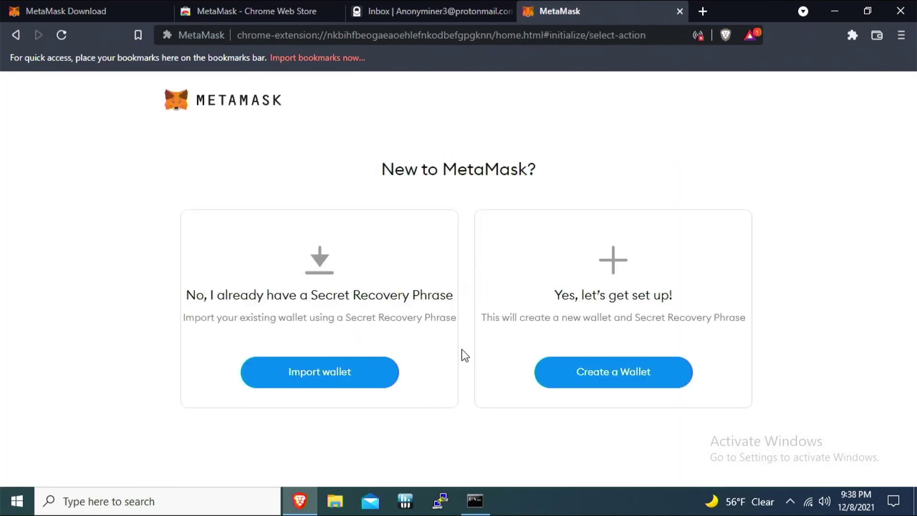
pyautogui.click(632, 376)
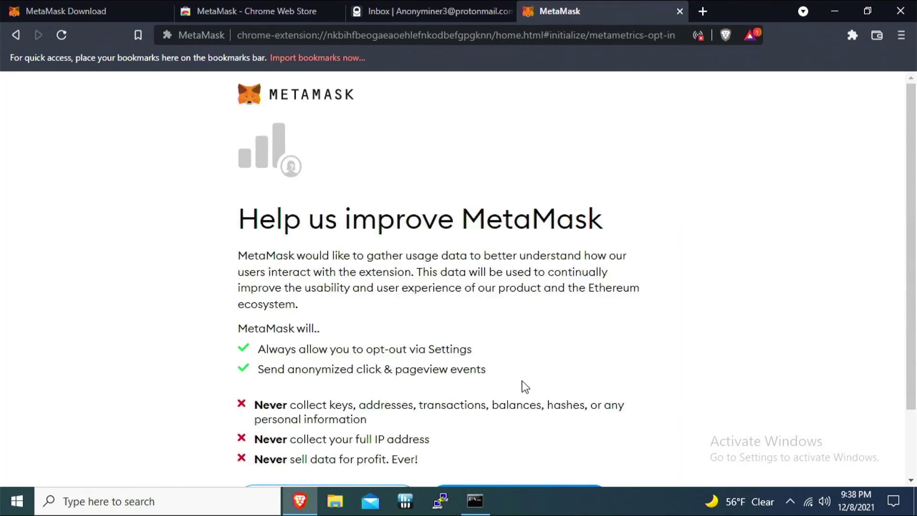
pyautogui.scroll(-1, 421, 343)
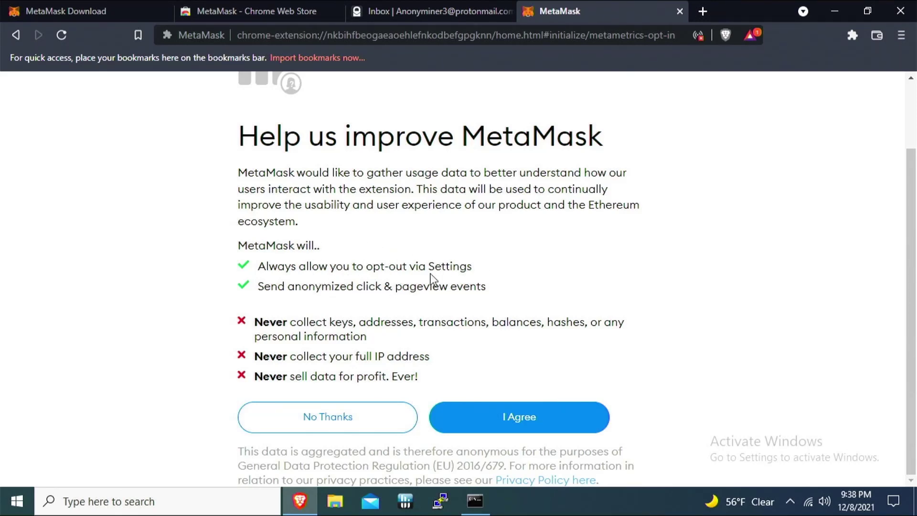
# - Decline usage data, set and confirm a password, and accept the Terms of Use
pyautogui.click(358, 418)
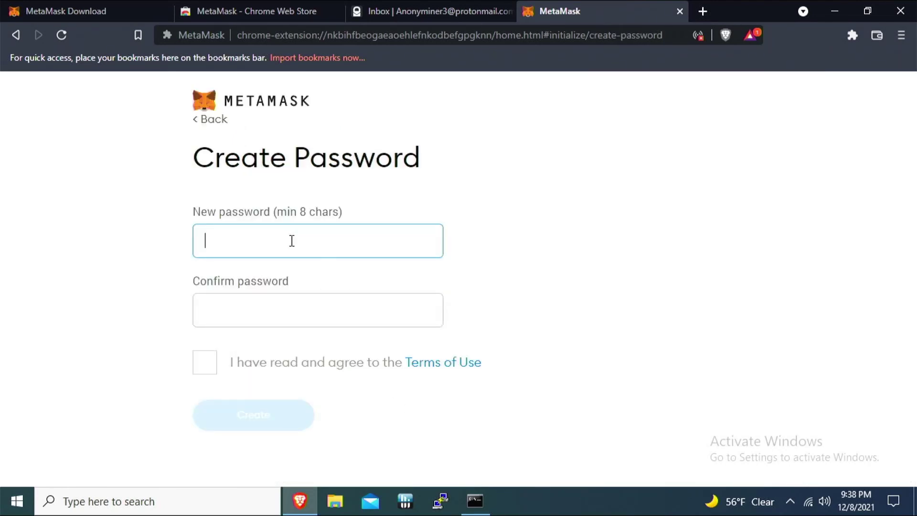
pyautogui.write('••••••')
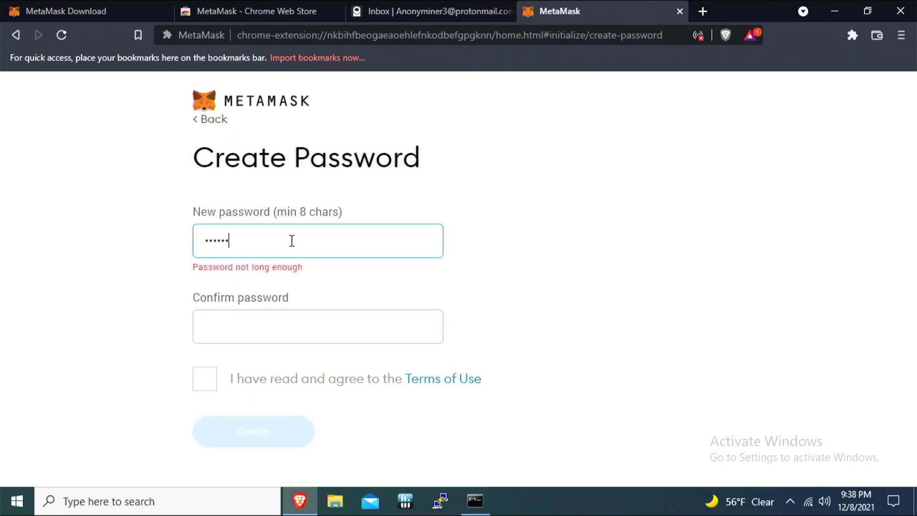
pyautogui.write('•••••')
pyautogui.press('Tab')
pyautogui.write('•••••••••••')
pyautogui.press('Tab')
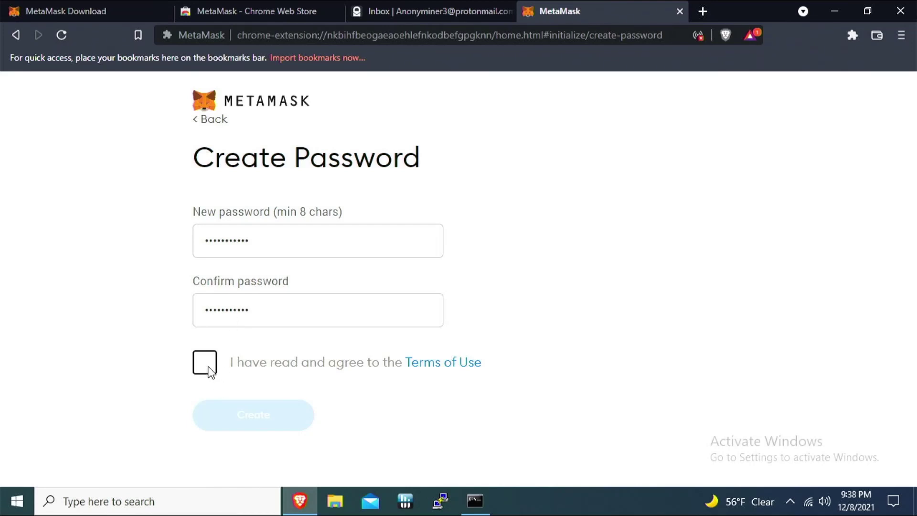
pyautogui.click(206, 361)
pyautogui.click(230, 415)
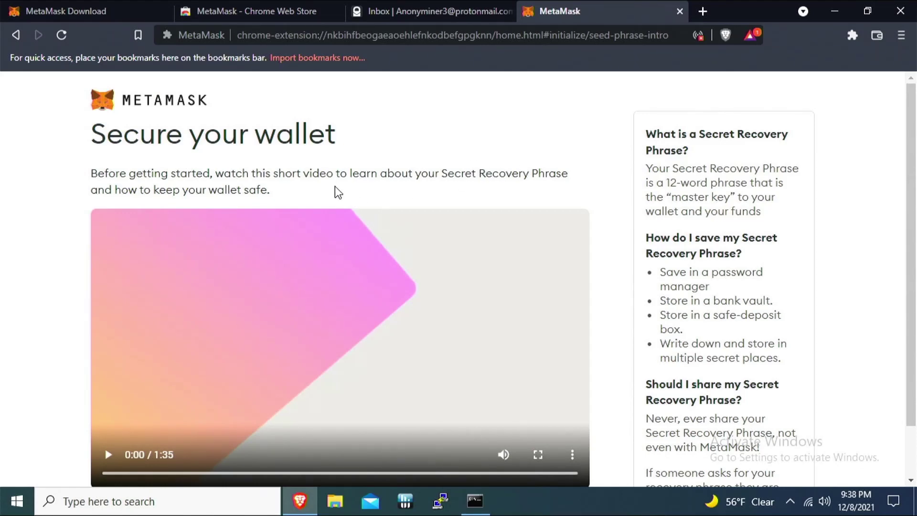
pyautogui.scroll(-1, 340, 194)
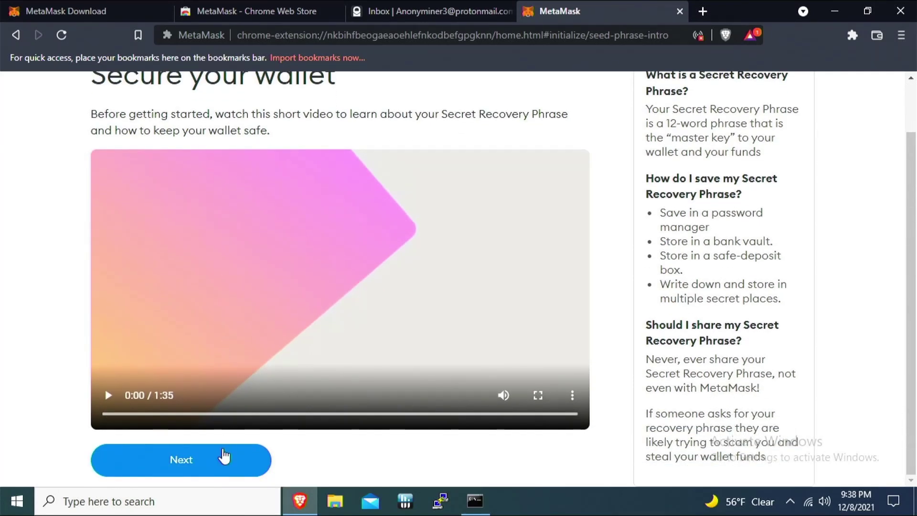
# - Go to the Secret Recovery Phrase page, reveal the hidden words and select them
pyautogui.click(222, 459)
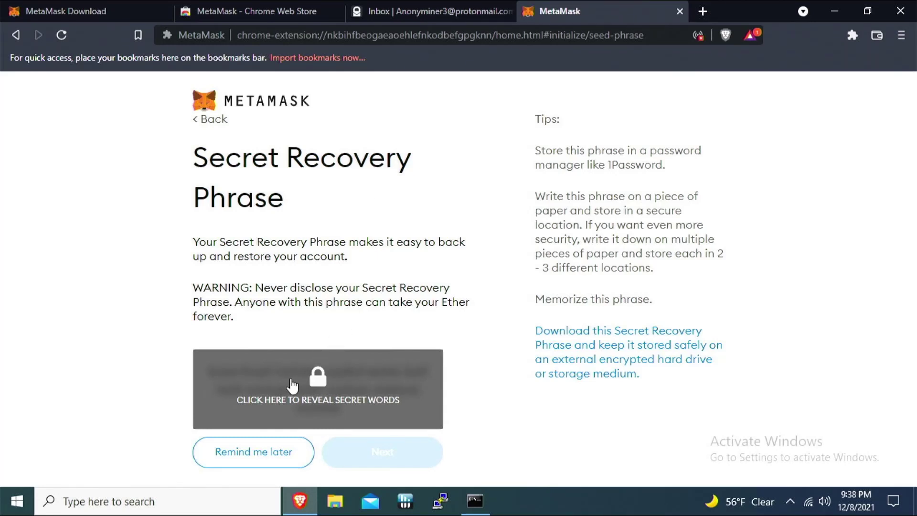
pyautogui.click(317, 380)
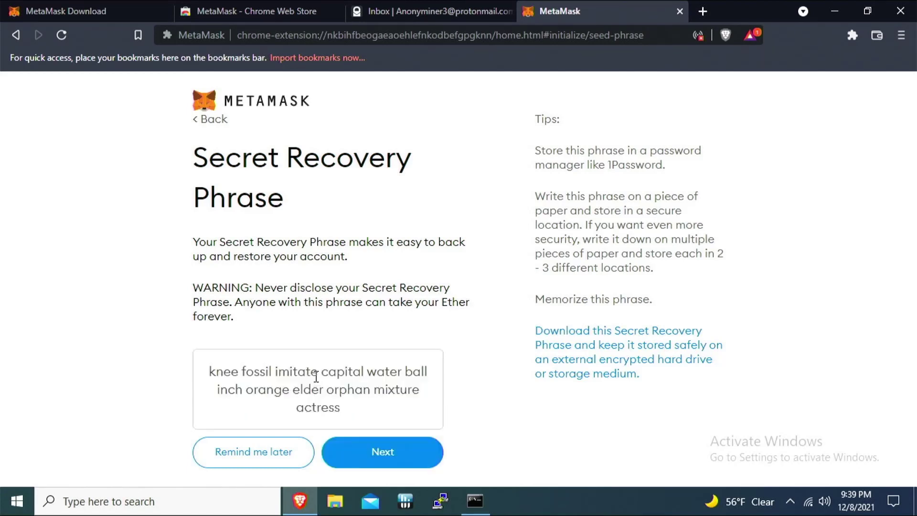
pyautogui.moveTo(210, 373)
pyautogui.mouseDown()
pyautogui.moveTo(255, 379)
pyautogui.moveTo(356, 417)
pyautogui.mouseUp()
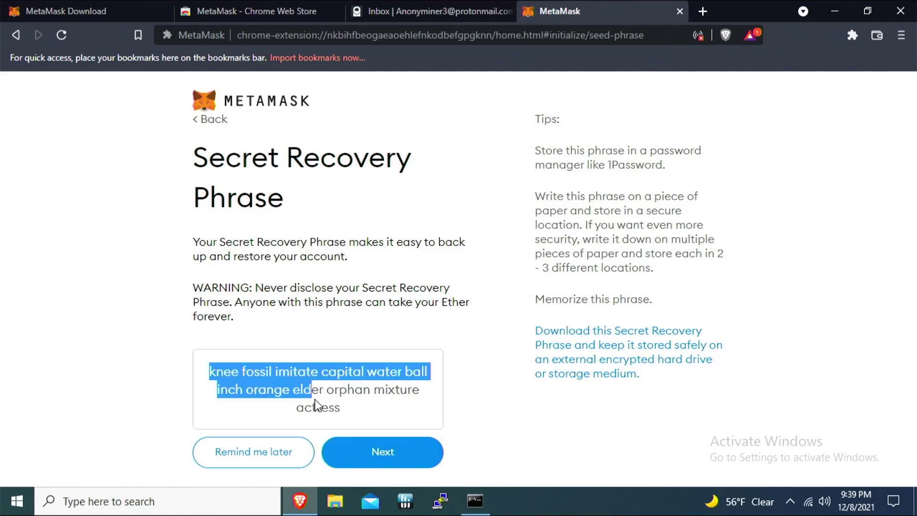
pyautogui.click(358, 415)
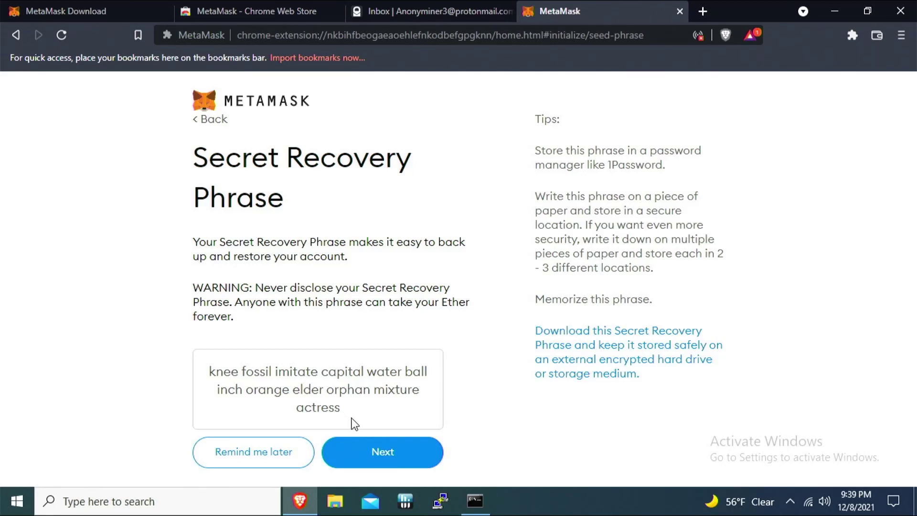
# - Return from the confirmation page, reveal the recovery phrase again, and copy it
pyautogui.click(366, 451)
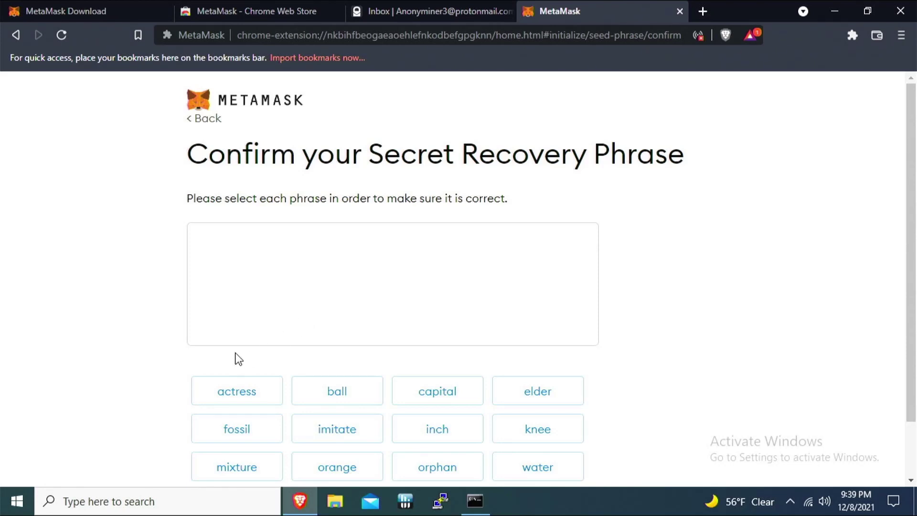
pyautogui.scroll(-2, 237, 358)
pyautogui.scroll(2, 237, 358)
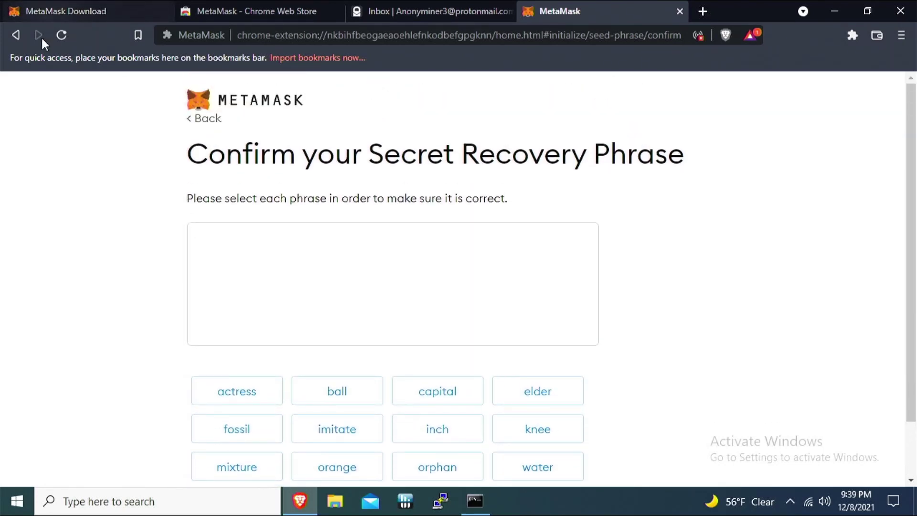
pyautogui.click(207, 118)
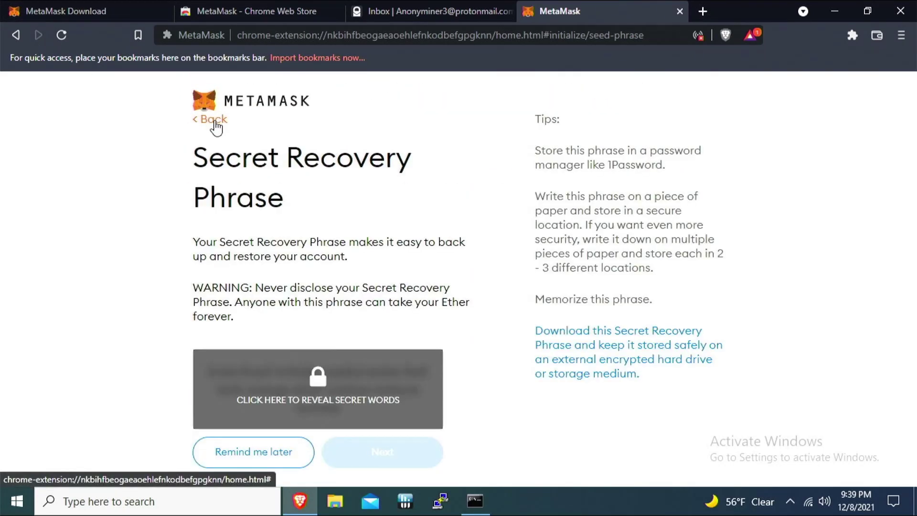
pyautogui.click(316, 389)
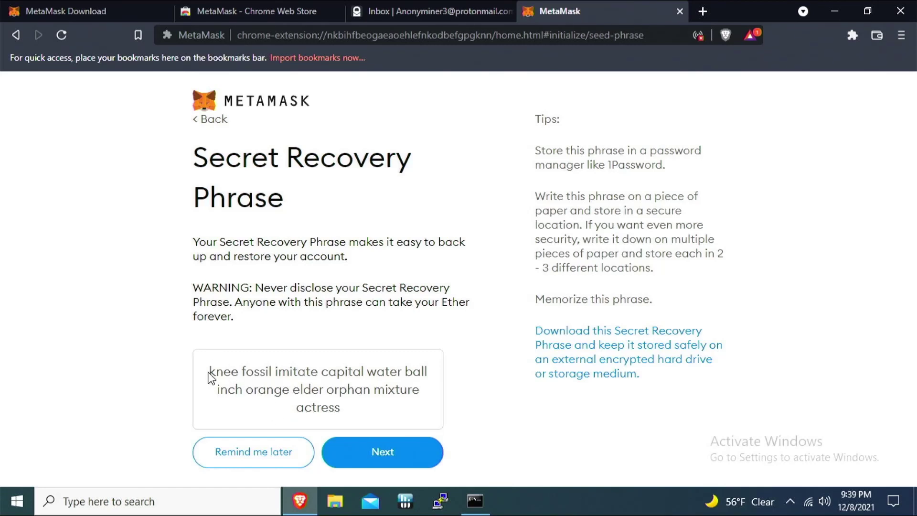
pyautogui.moveTo(210, 372); pyautogui.dragTo(358, 401)
pyautogui.rightClick(348, 393)
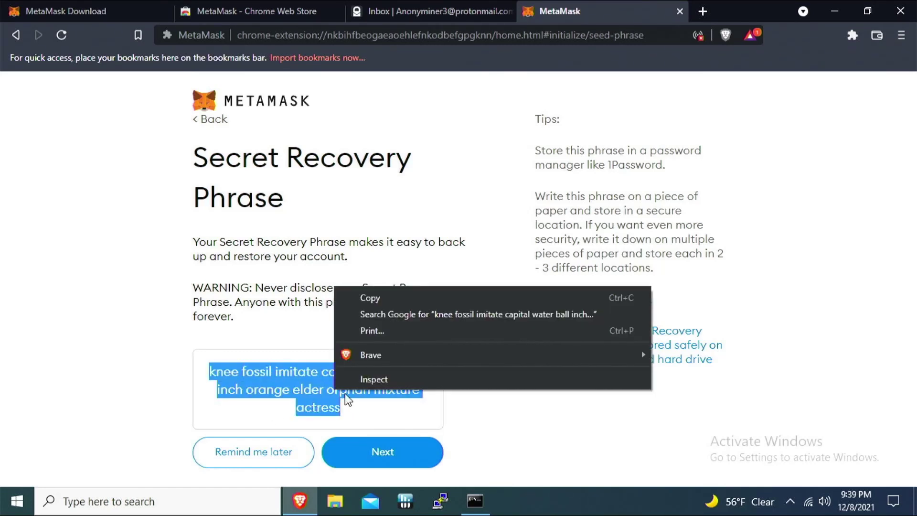
pyautogui.click(371, 298)
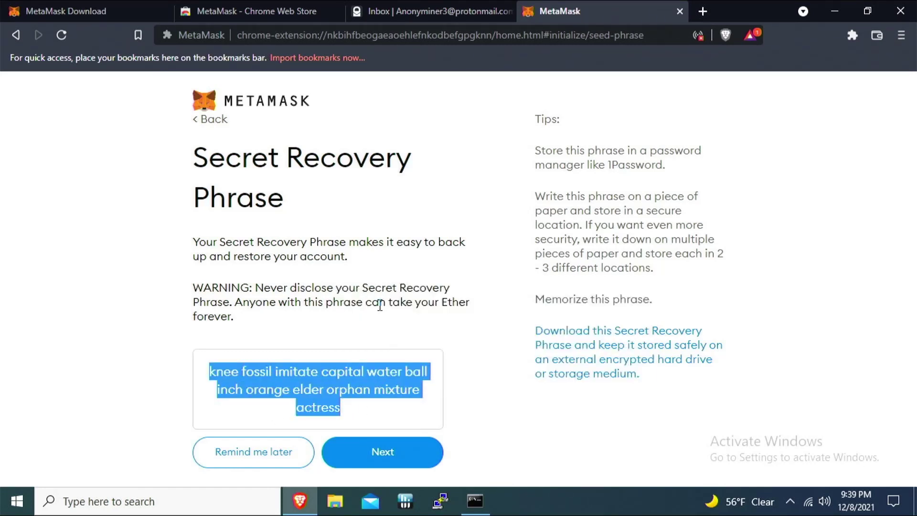
# - Open Notepad via Windows search and paste the recovery phrase into a new note
pyautogui.click(212, 500)
pyautogui.write('niot')
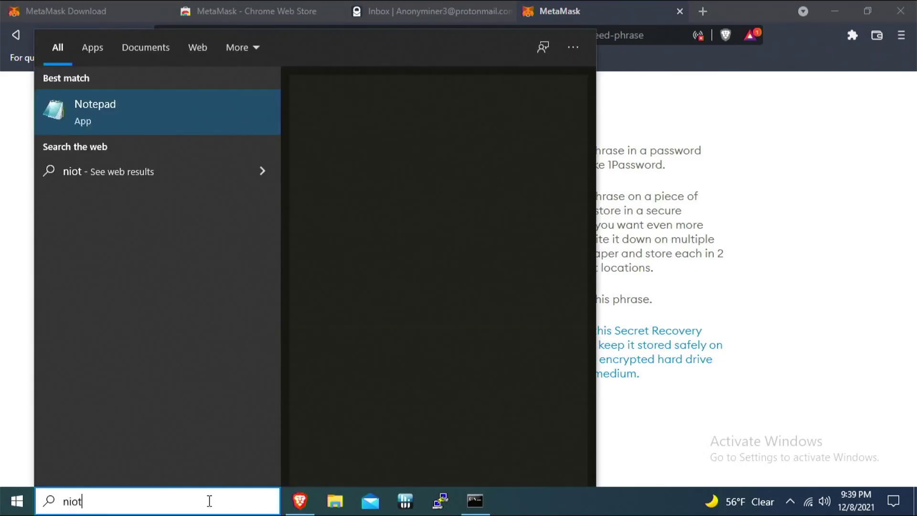
pyautogui.press('BackSpace')
pyautogui.press('BackSpace')
pyautogui.press('BackSpace')
pyautogui.write('otepad')
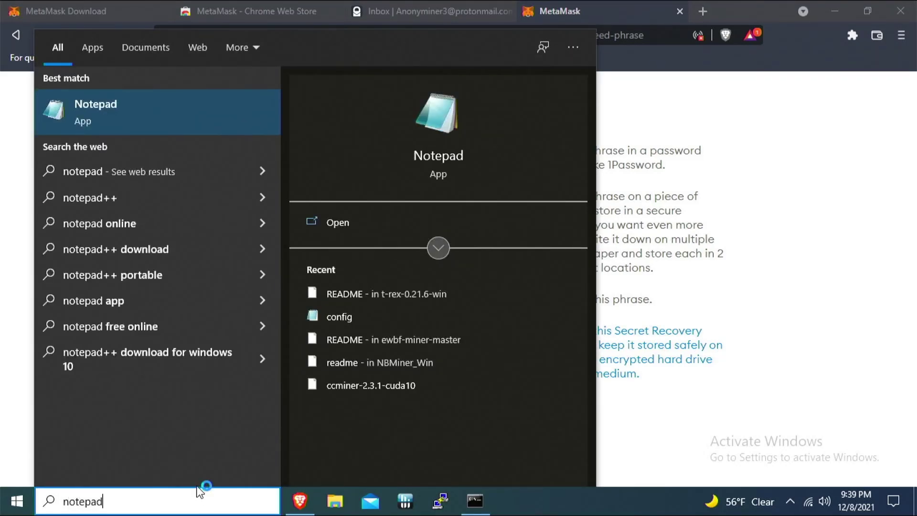
pyautogui.press('Return')
pyautogui.hotkey('ctrl', 'v')
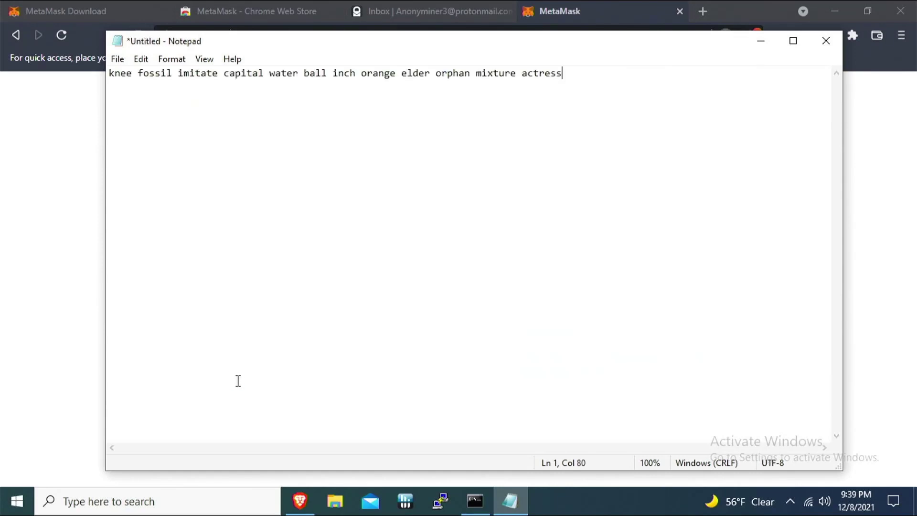
# - Rearrange and minimize the windows, then advance MetaMask to the phrase confirmation page
pyautogui.moveTo(566, 41); pyautogui.dragTo(590, 429)
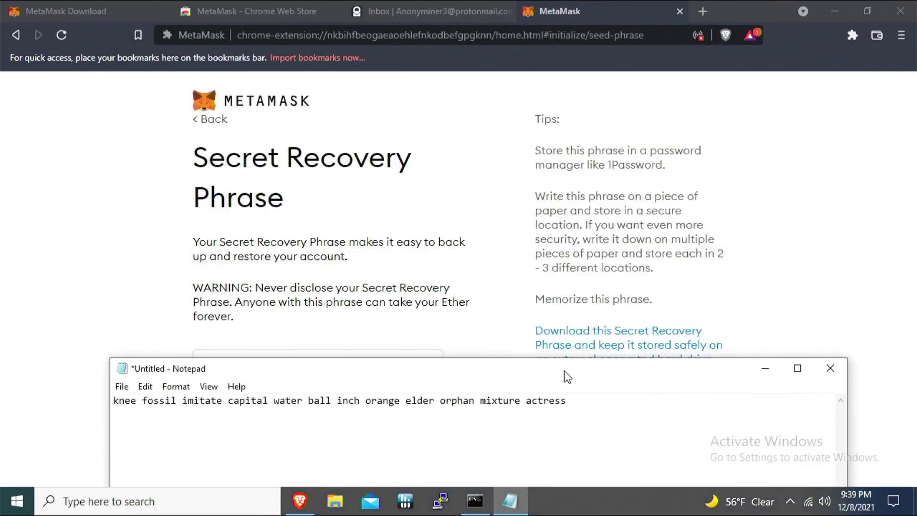
pyautogui.click(875, 11)
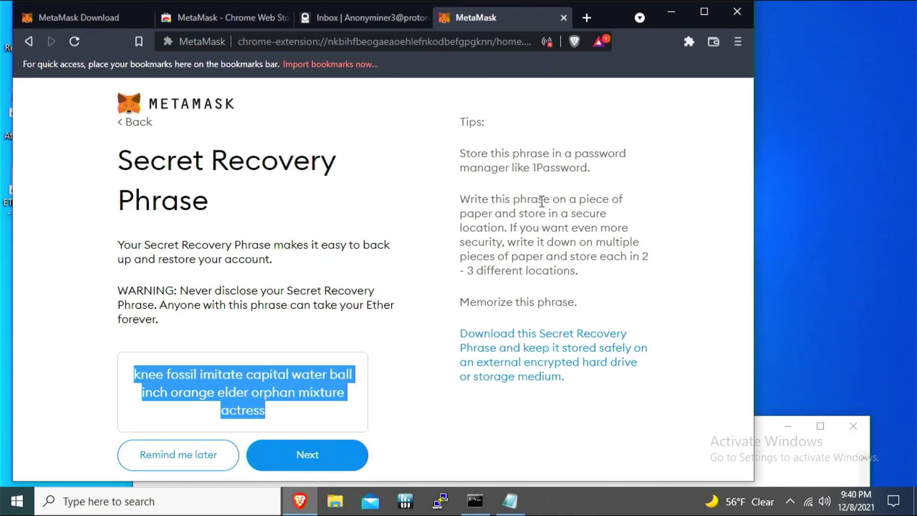
pyautogui.click(760, 432)
pyautogui.moveTo(760, 432); pyautogui.dragTo(783, 444)
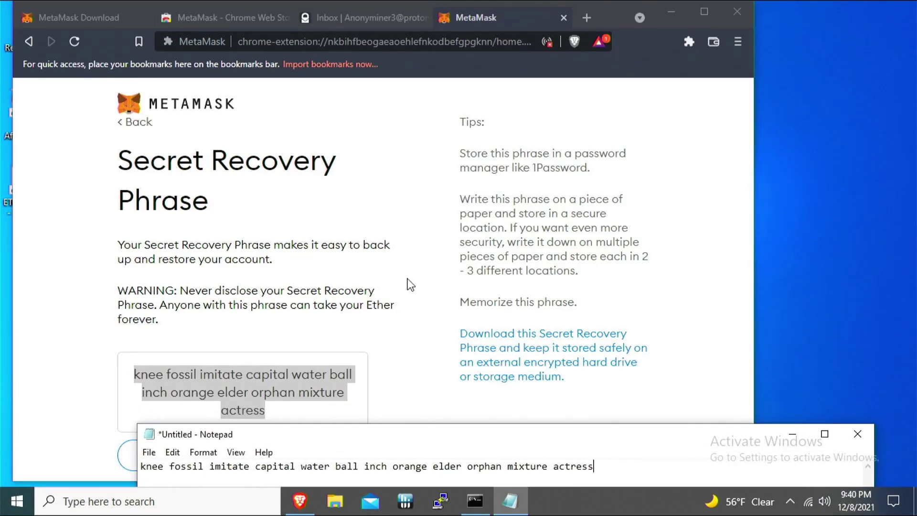
pyautogui.click(808, 434)
pyautogui.click(309, 454)
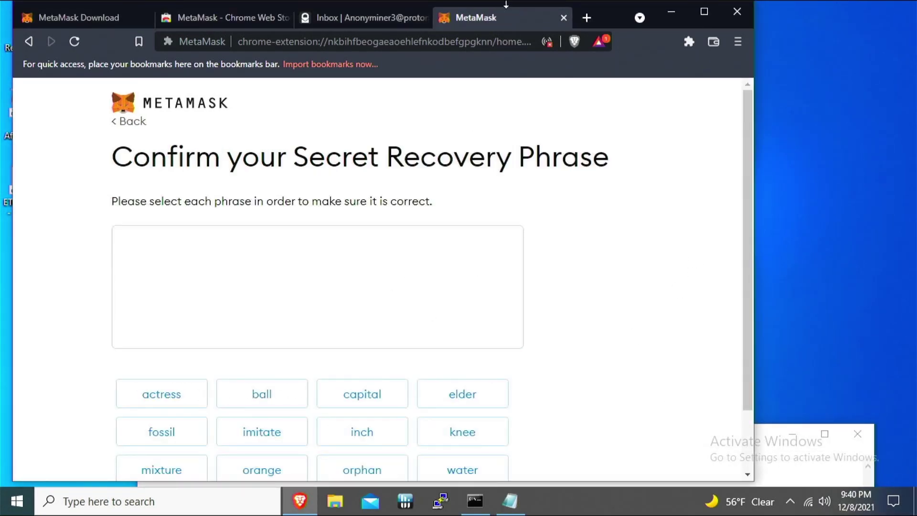
pyautogui.moveTo(602, 14); pyautogui.dragTo(644, 21)
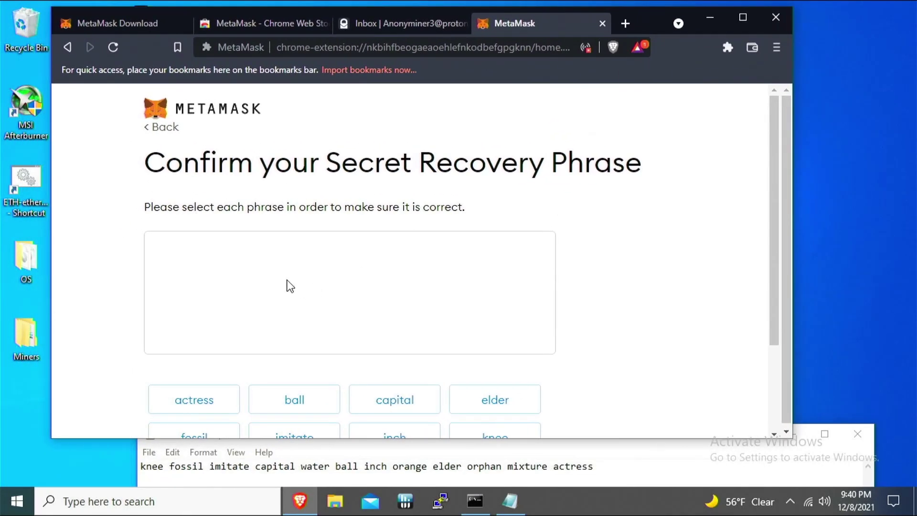
pyautogui.scroll(-2, 450, 266)
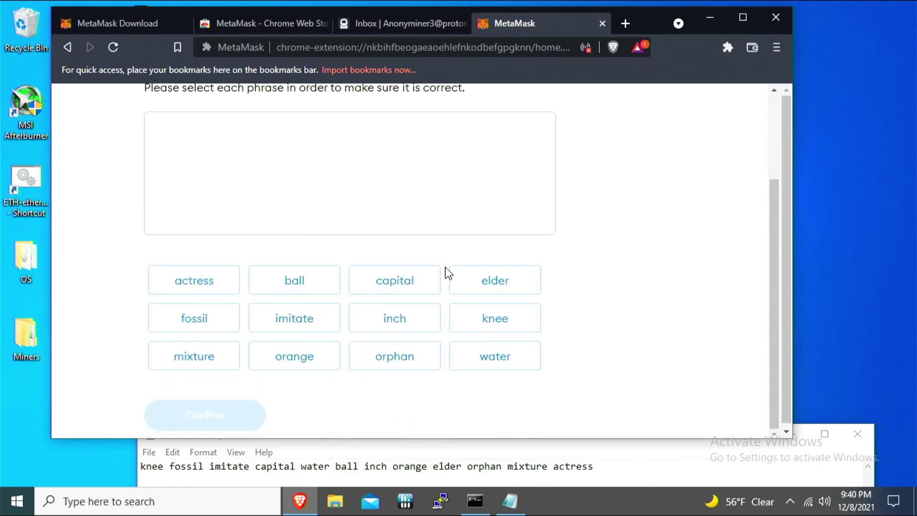
pyautogui.click(495, 318)
pyautogui.click(496, 320)
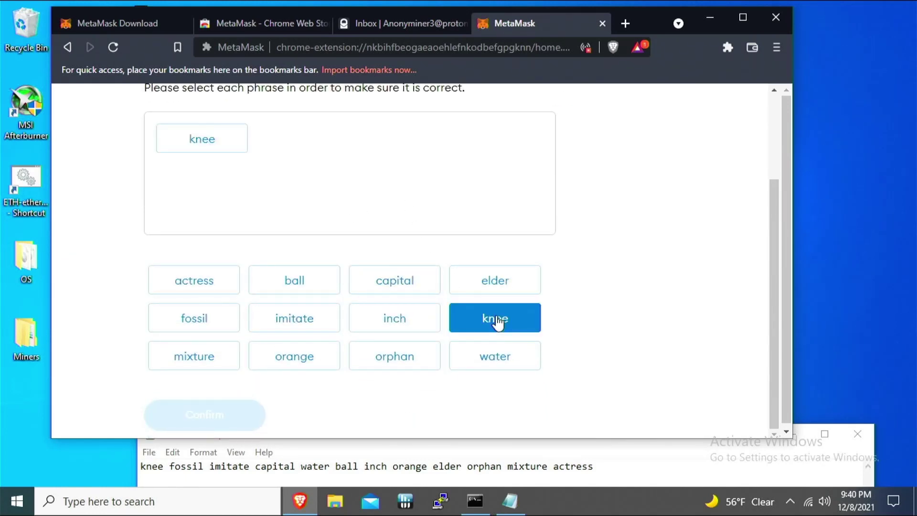
pyautogui.click(208, 320)
pyautogui.click(295, 320)
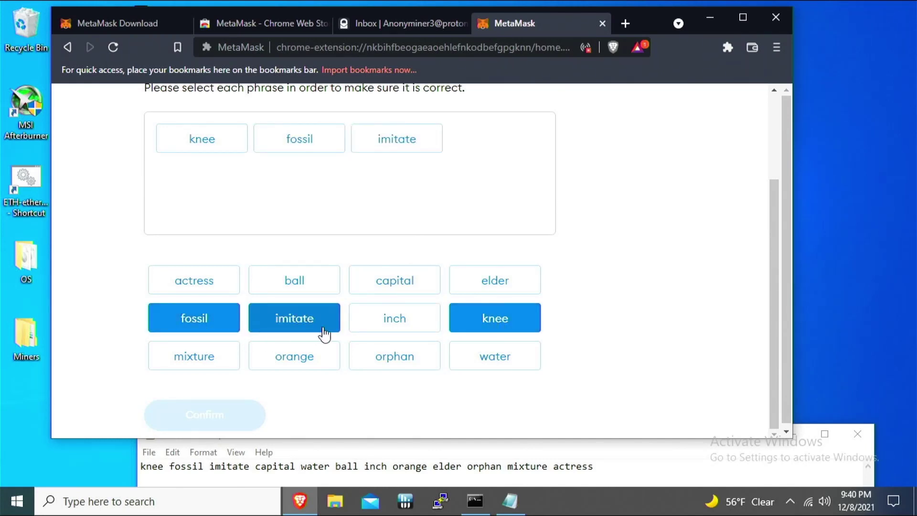
pyautogui.click(396, 283)
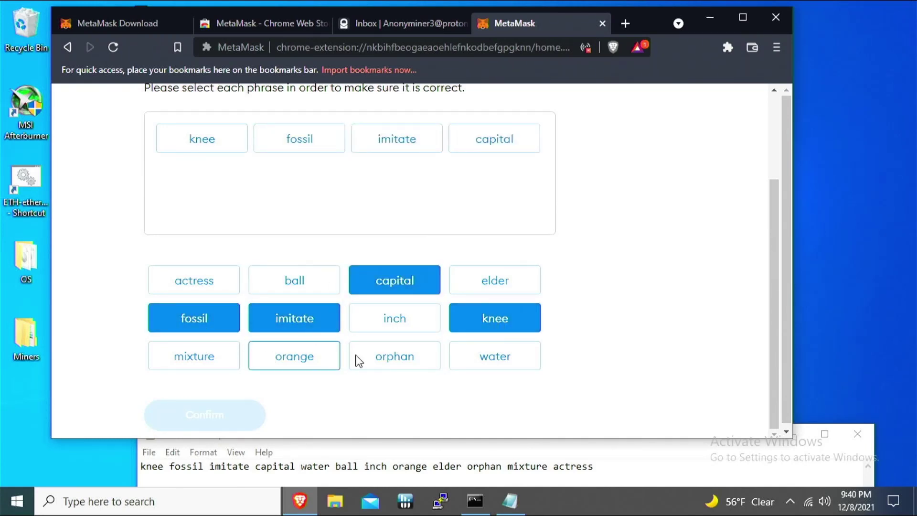
pyautogui.click(494, 357)
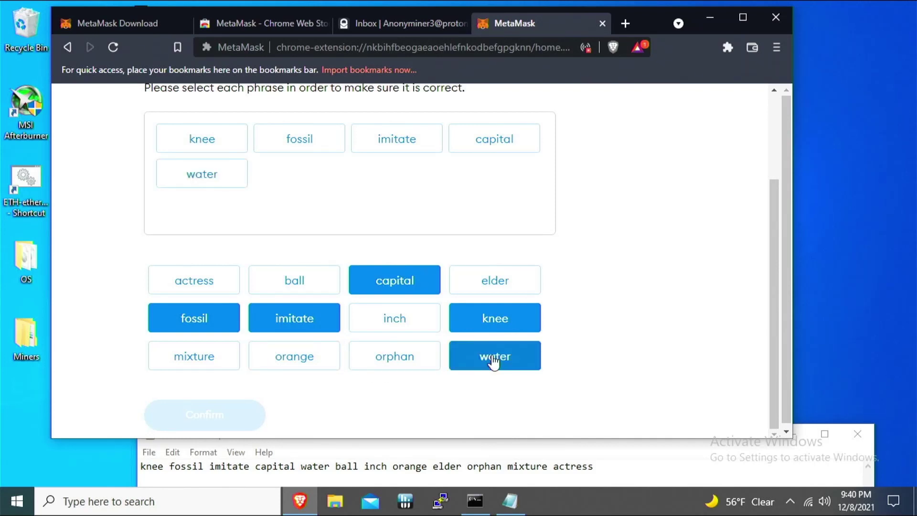
pyautogui.click(301, 280)
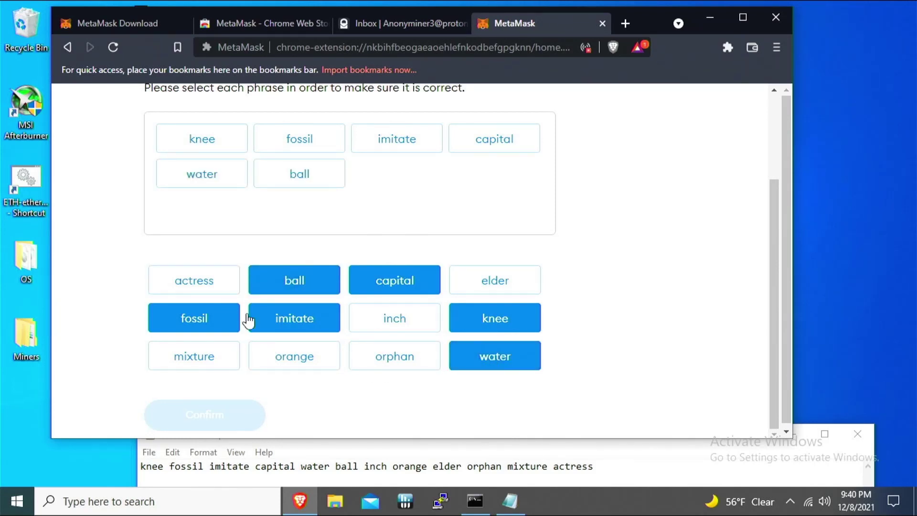
pyautogui.click(394, 318)
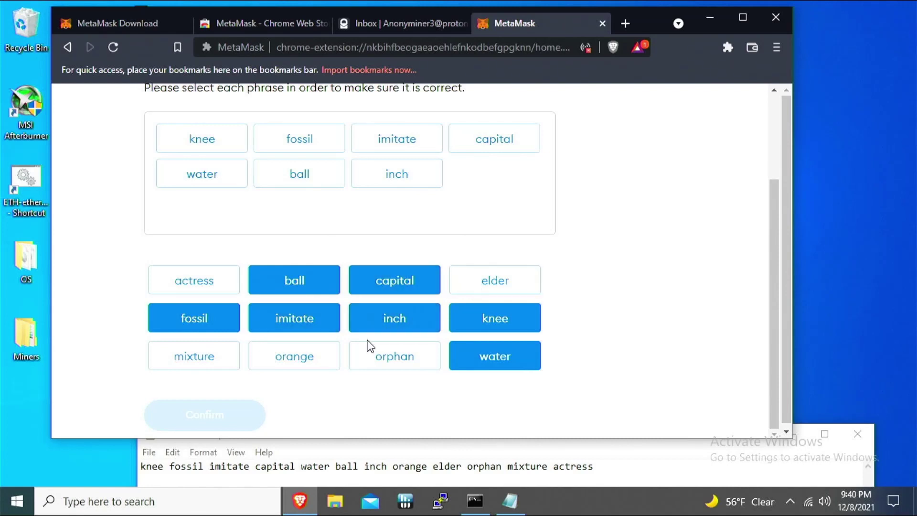
pyautogui.click(315, 356)
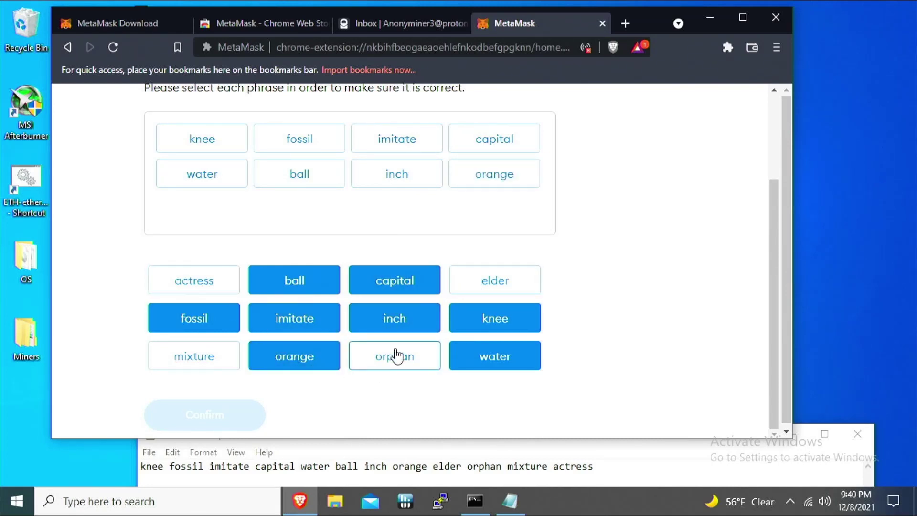
pyautogui.click(495, 280)
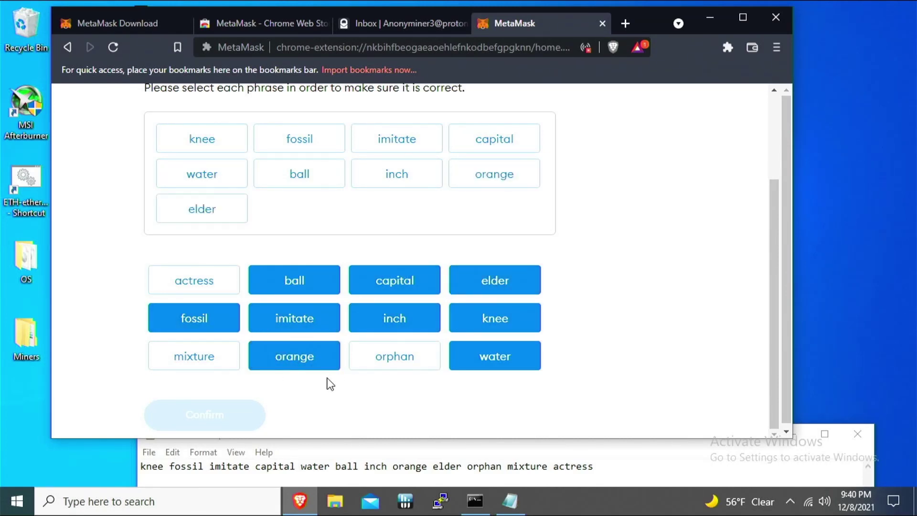
pyautogui.click(394, 356)
pyautogui.click(194, 356)
pyautogui.click(194, 280)
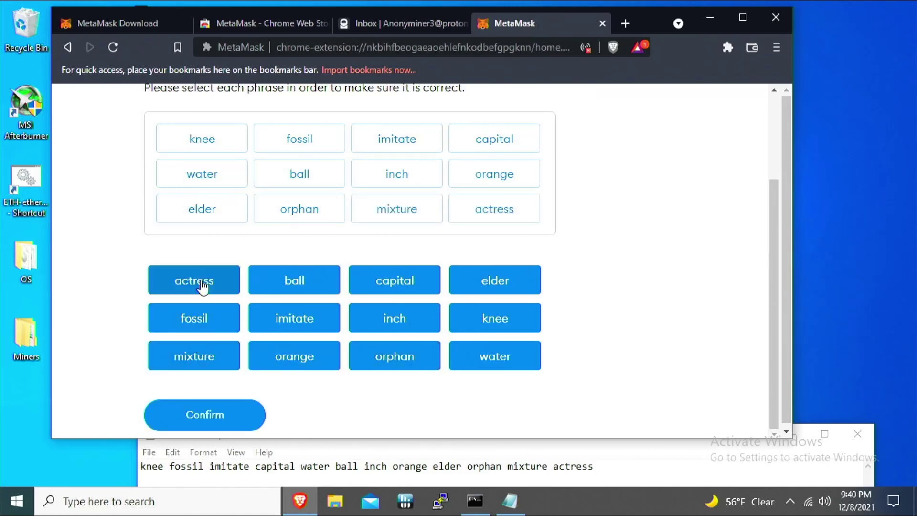
pyautogui.click(206, 415)
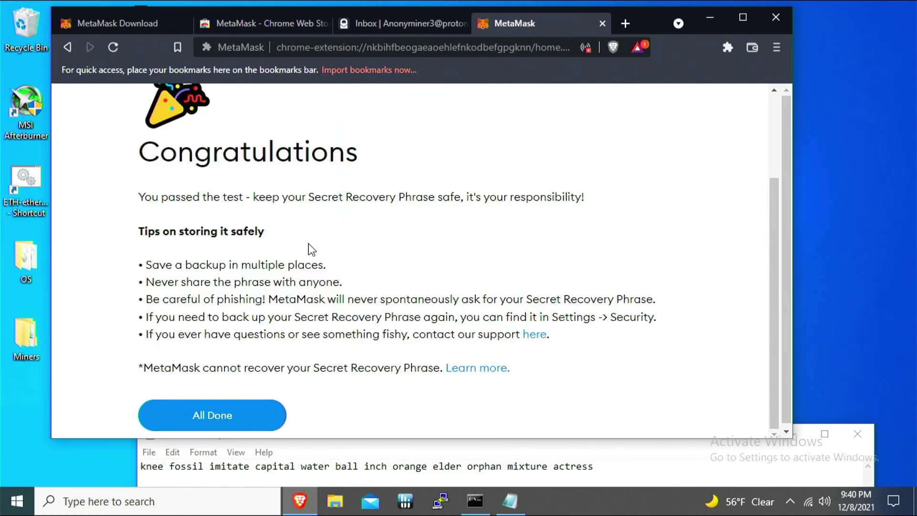
# - Finish setup with All Done to reach the Account 1 wallet home page
pyautogui.click(241, 418)
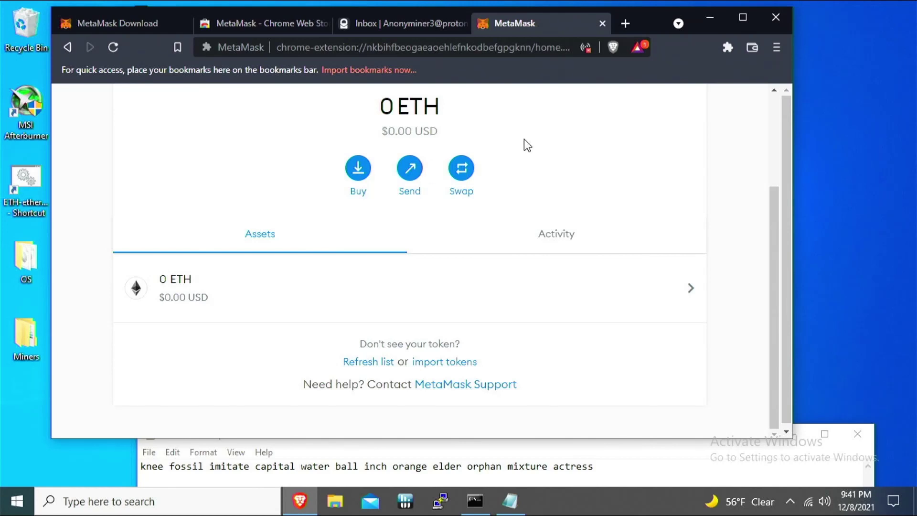
pyautogui.scroll(3, 627, 115)
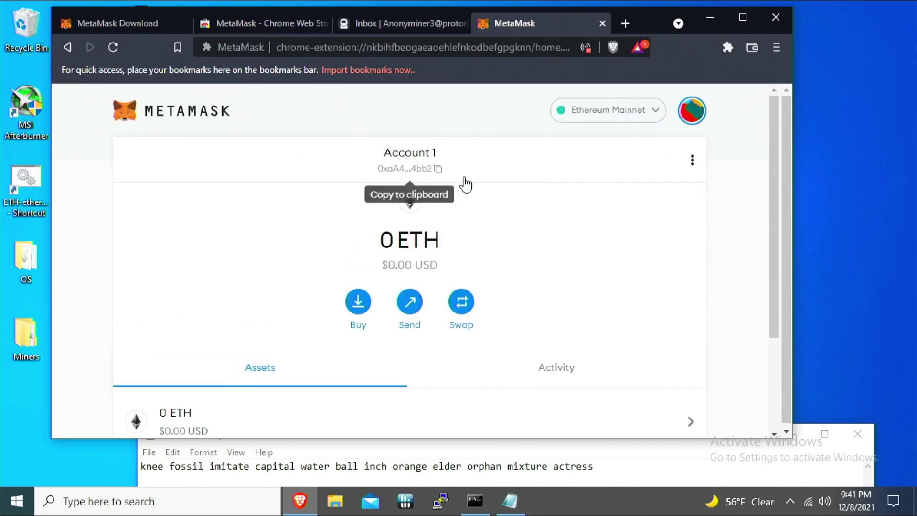
# - Copy the Account 1 address and open the Swap screen
pyautogui.click(439, 169)
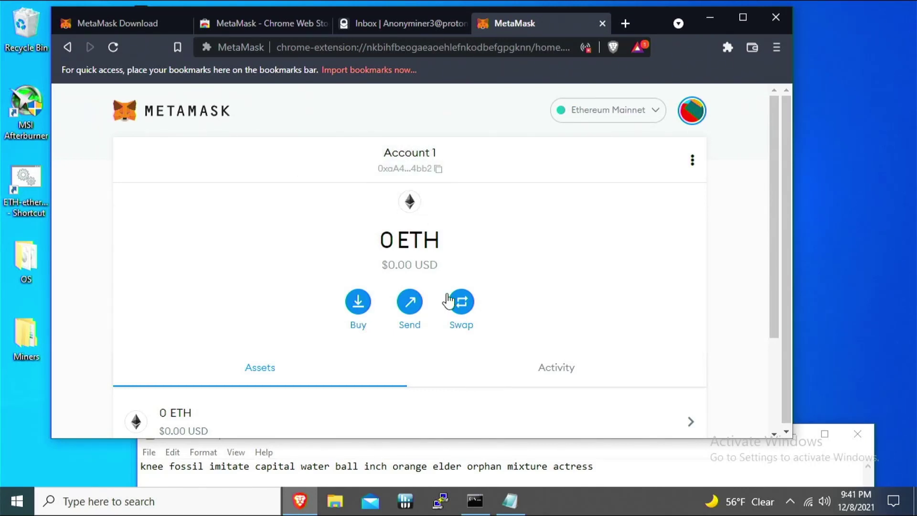
pyautogui.scroll(-3, 447, 283)
pyautogui.scroll(3, 453, 269)
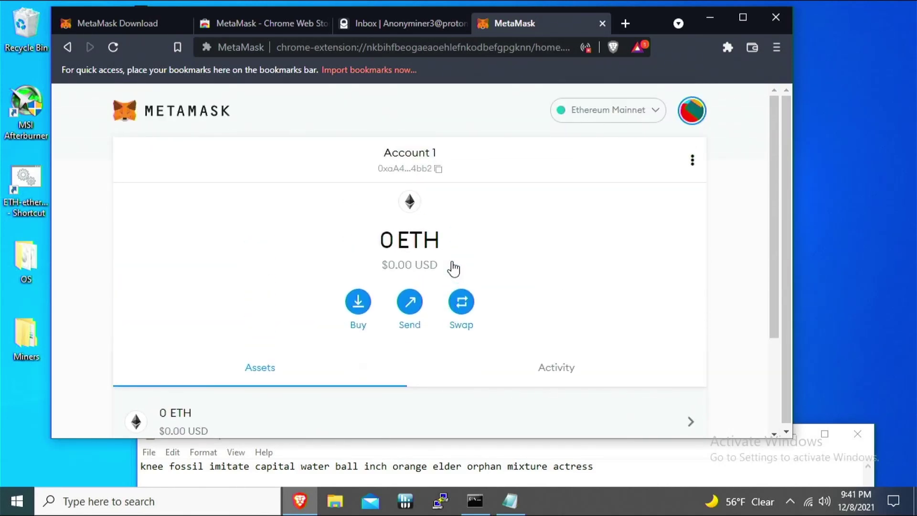
pyautogui.scroll(-3, 453, 269)
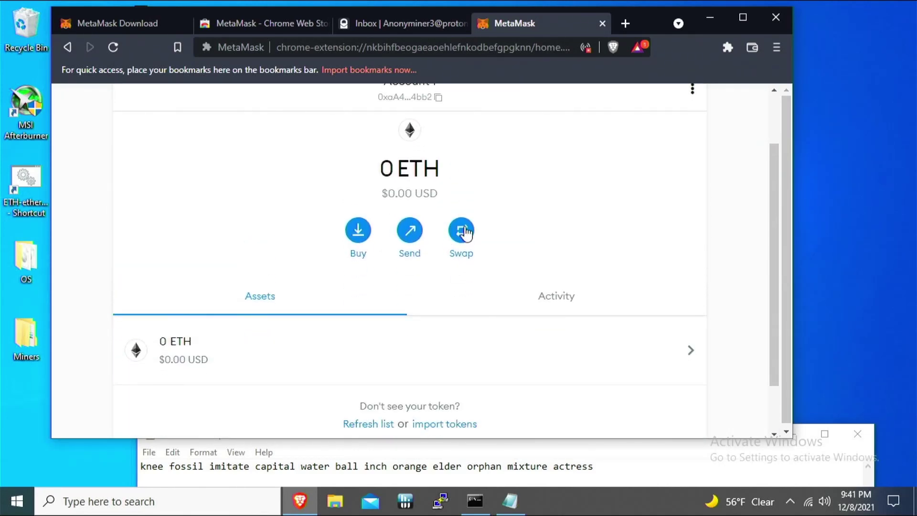
pyautogui.click(462, 229)
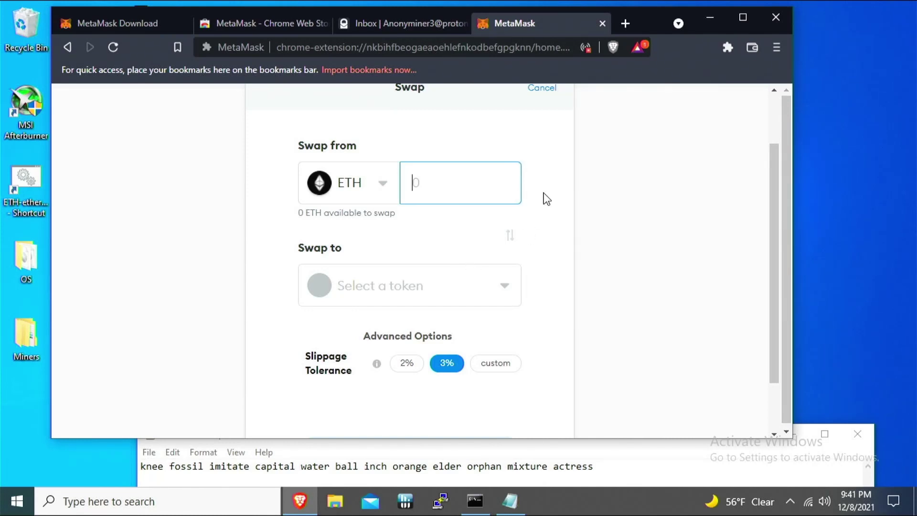
pyautogui.scroll(2, 548, 199)
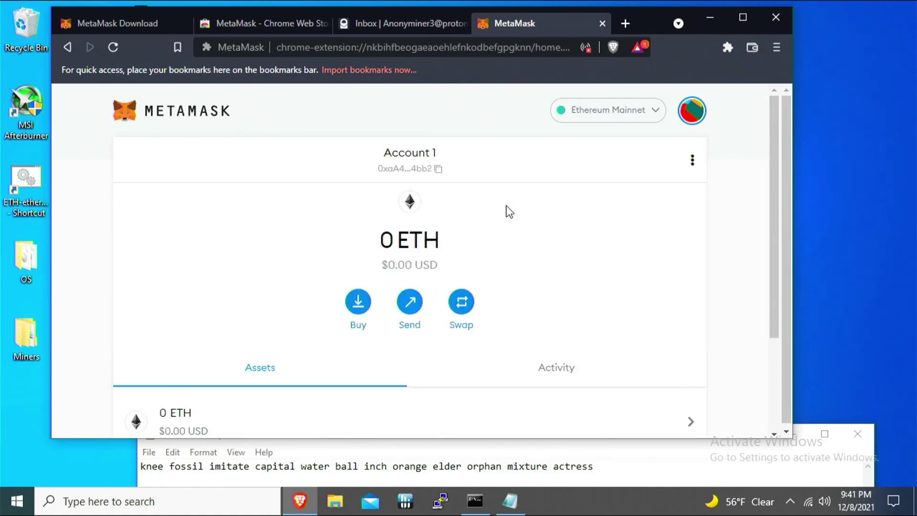
pyautogui.click(460, 302)
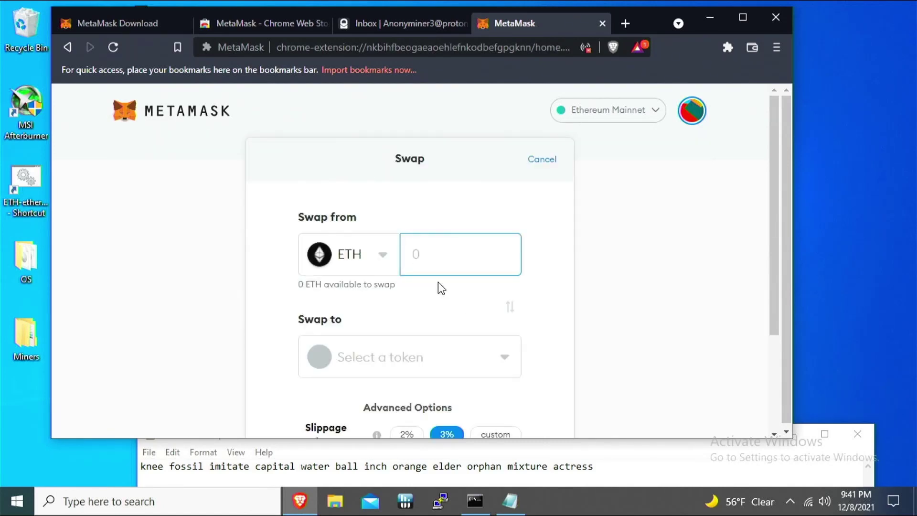
pyautogui.scroll(-1, 390, 262)
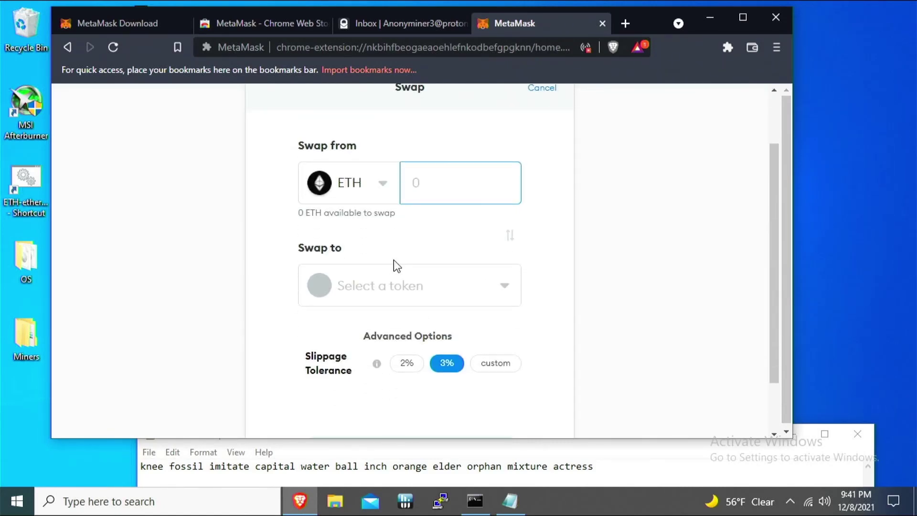
pyautogui.click(377, 294)
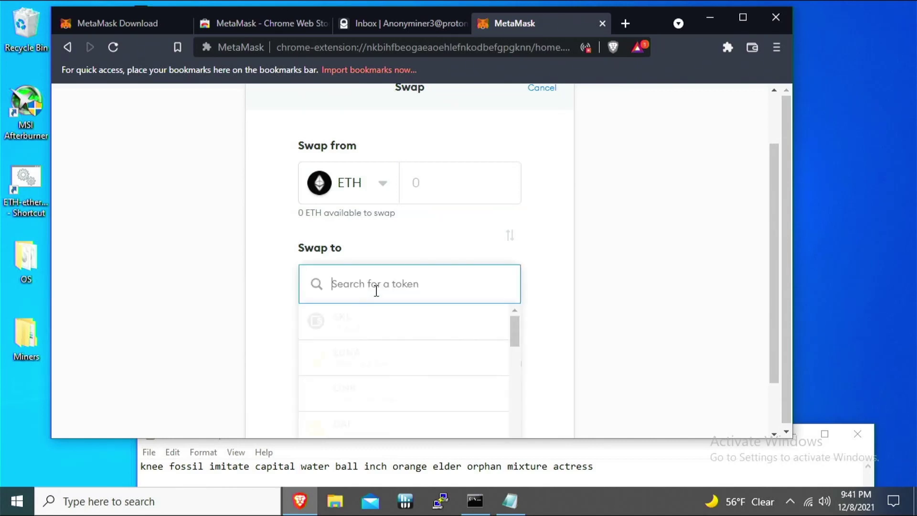
pyautogui.scroll(-1, 408, 375)
pyautogui.scroll(-1, 408, 374)
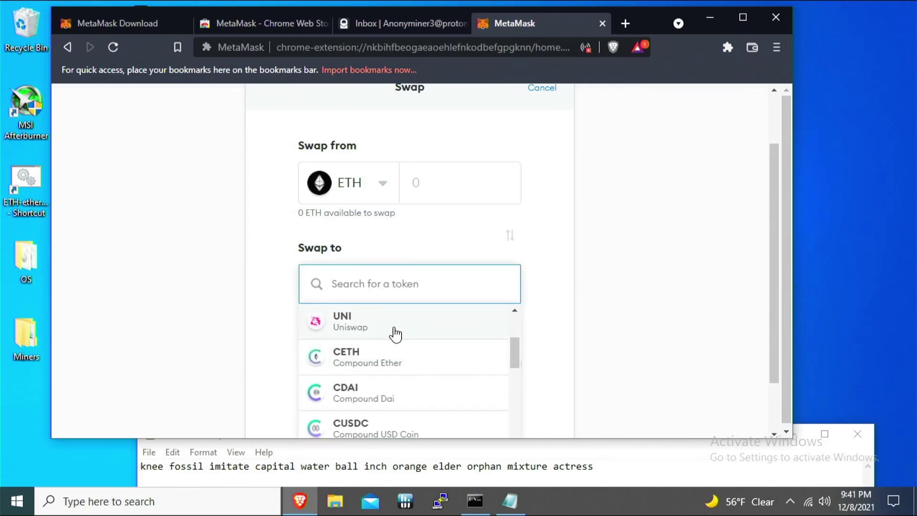
pyautogui.scroll(-2, 396, 333)
pyautogui.scroll(-1, 393, 332)
pyautogui.write('b')
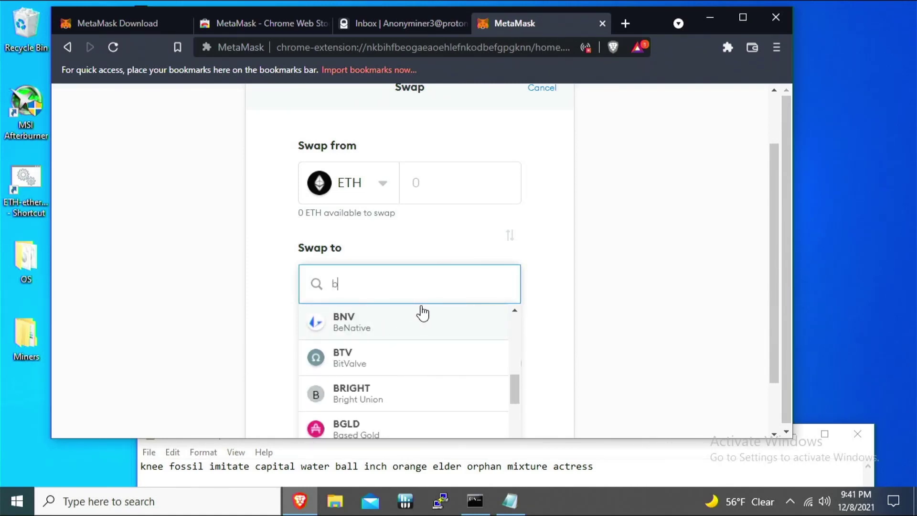
pyautogui.write('itcoin')
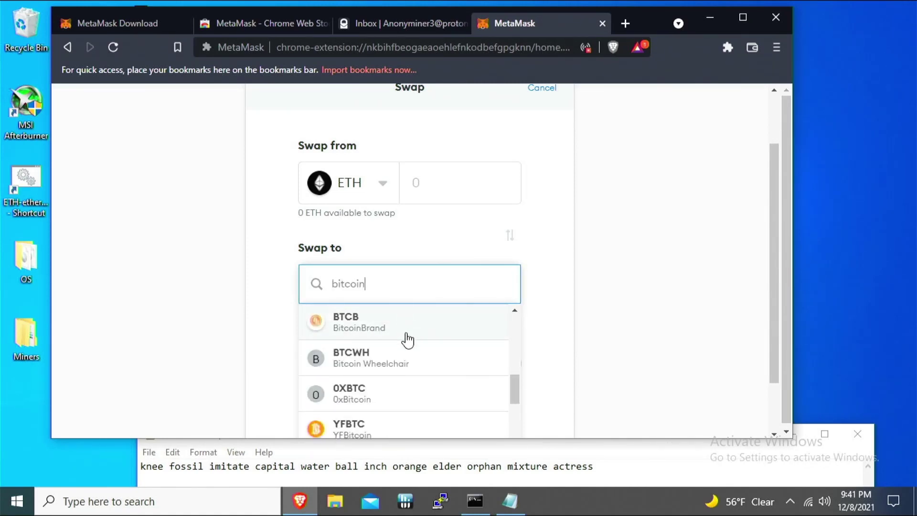
pyautogui.scroll(-1, 410, 351)
pyautogui.scroll(-1, 410, 351)
pyautogui.scroll(-1, 418, 378)
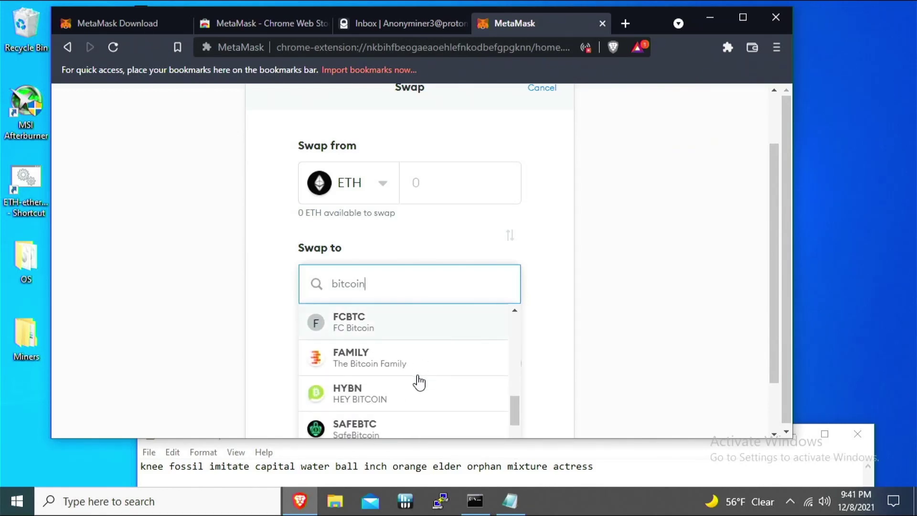
pyautogui.scroll(1, 419, 382)
pyautogui.scroll(1, 419, 382)
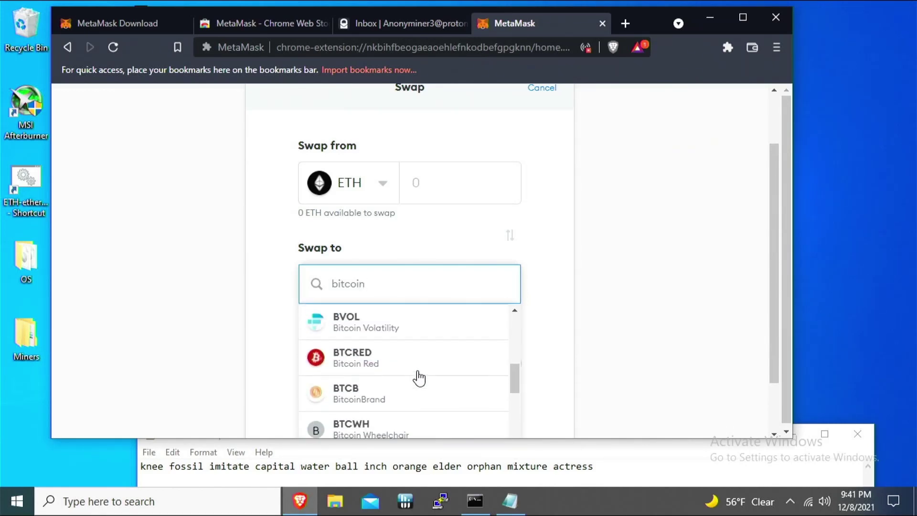
pyautogui.scroll(1, 419, 375)
pyautogui.scroll(1, 419, 375)
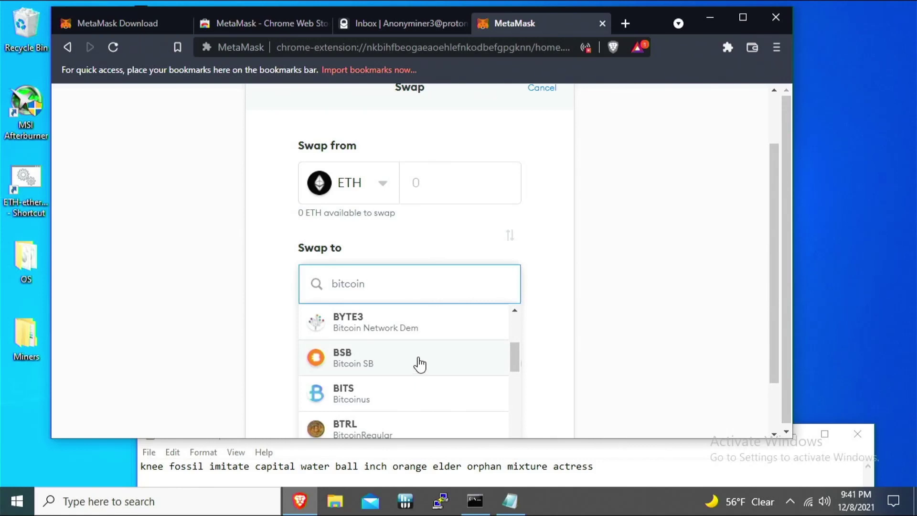
pyautogui.click(485, 247)
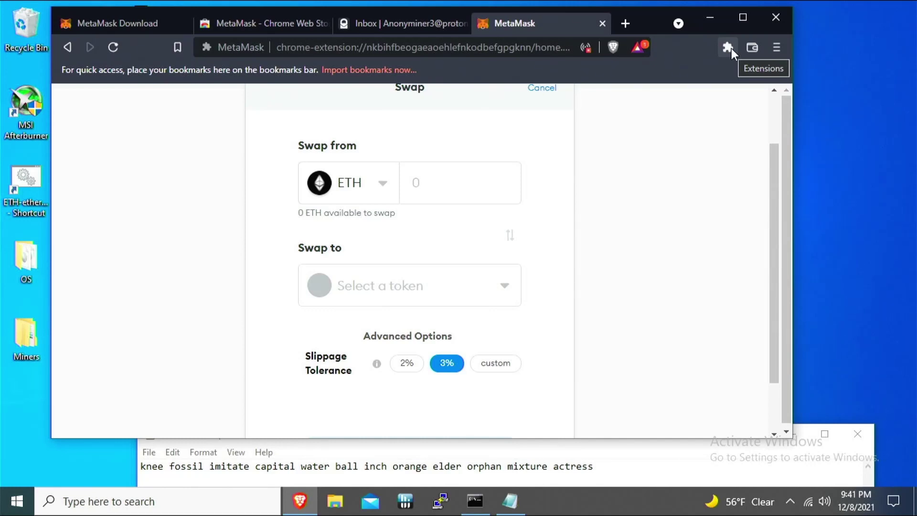
pyautogui.click(729, 48)
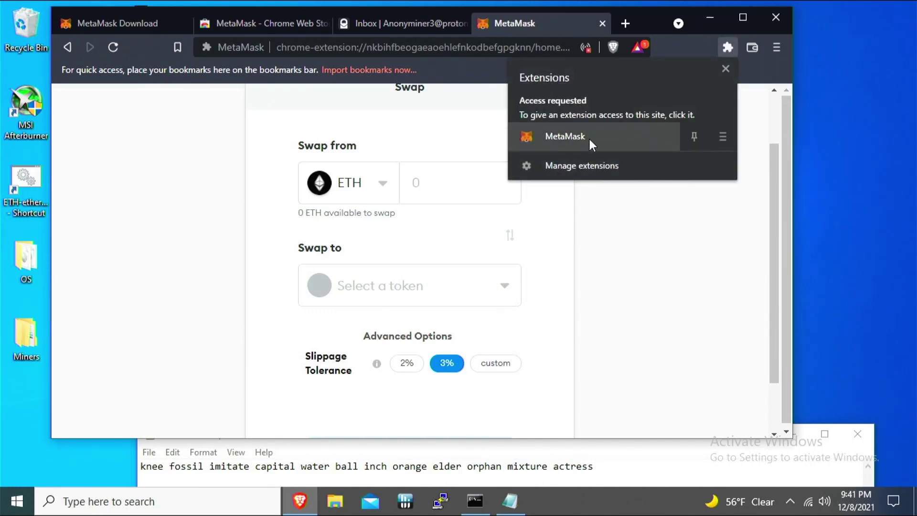
pyautogui.click(329, 148)
pyautogui.scroll(3, 284, 165)
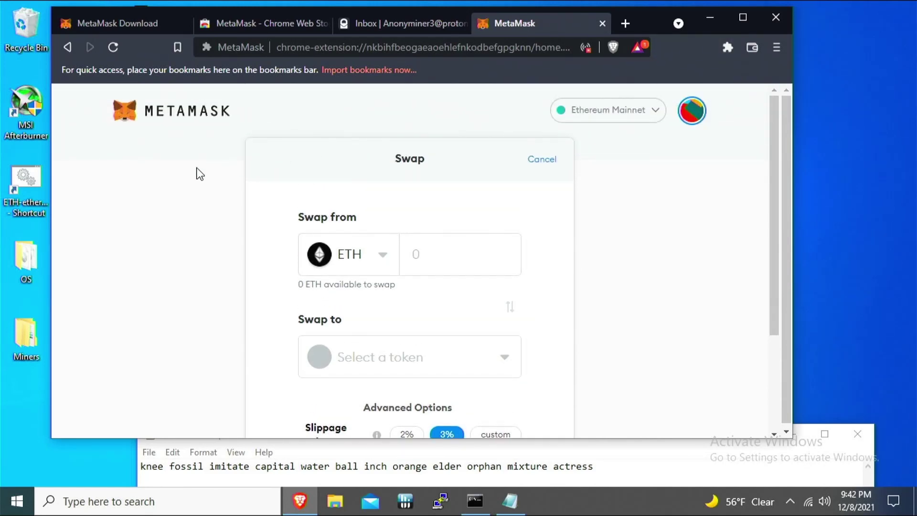
pyautogui.scroll(-3, 200, 174)
pyautogui.scroll(-1, 200, 174)
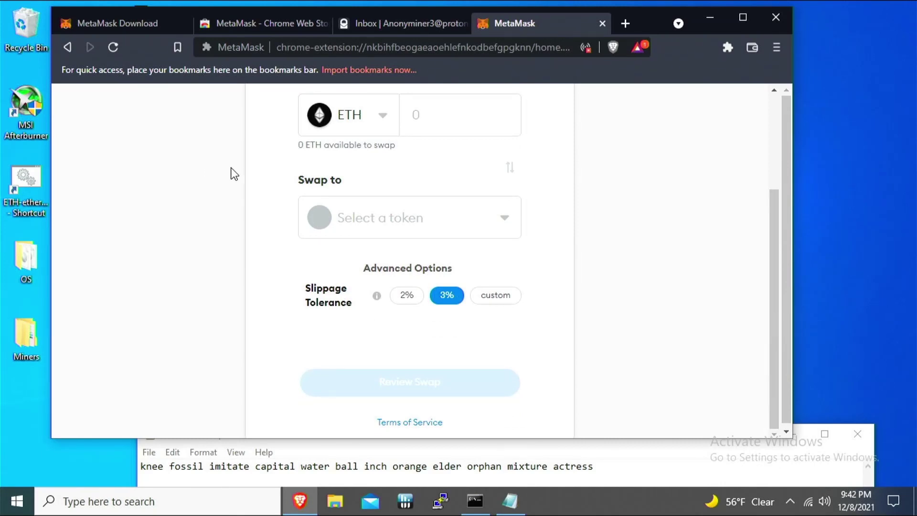
pyautogui.scroll(4, 259, 172)
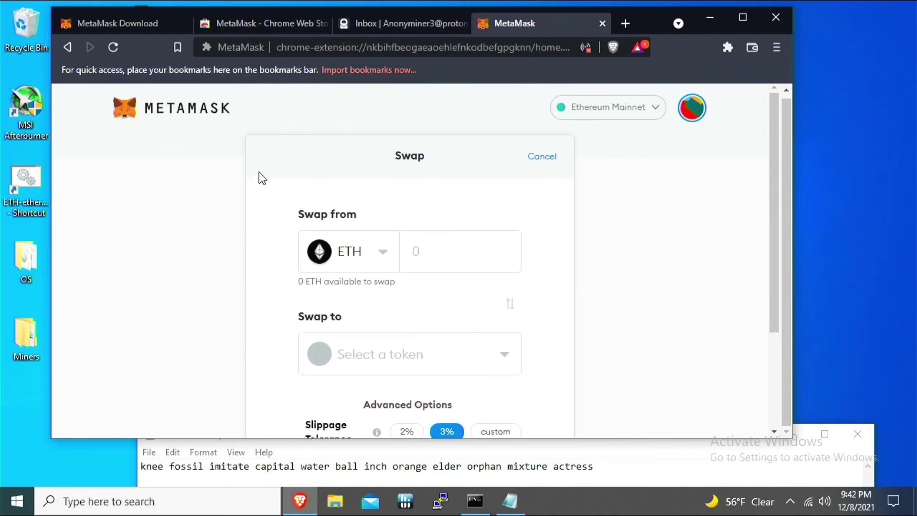